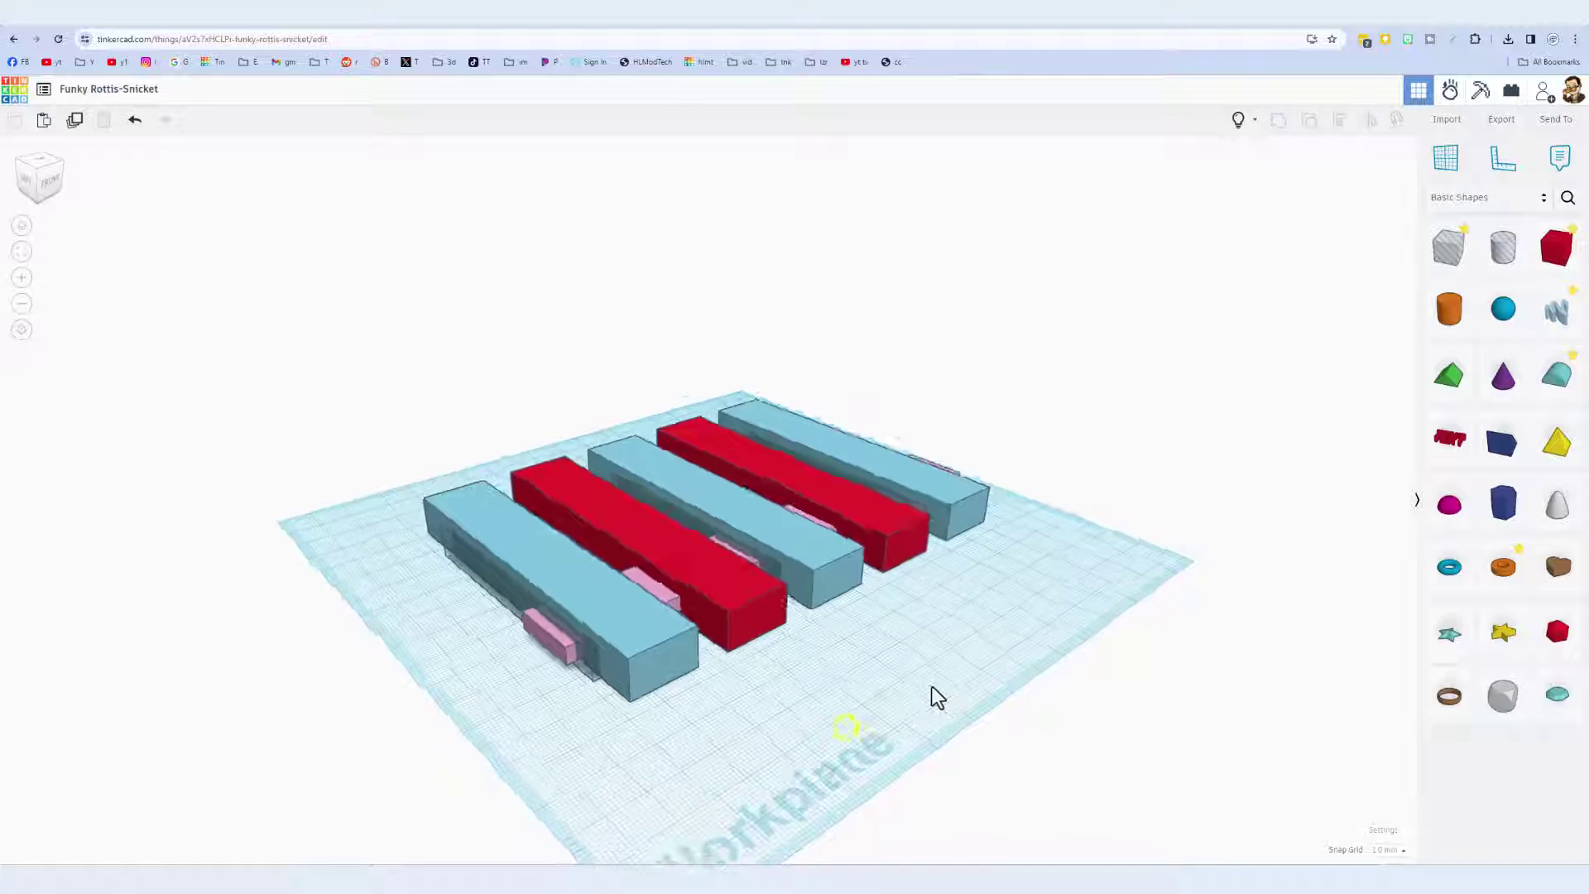
Step: Orbit the open alternating-bar design to a lower, closer angle
mouse_move(932, 687)
right_down()
mouse_move(923, 665)
mouse_move(905, 675)
mouse_move(974, 679)
mouse_move(886, 731)
mouse_move(830, 738)
mouse_move(963, 701)
mouse_move(942, 699)
right_up()
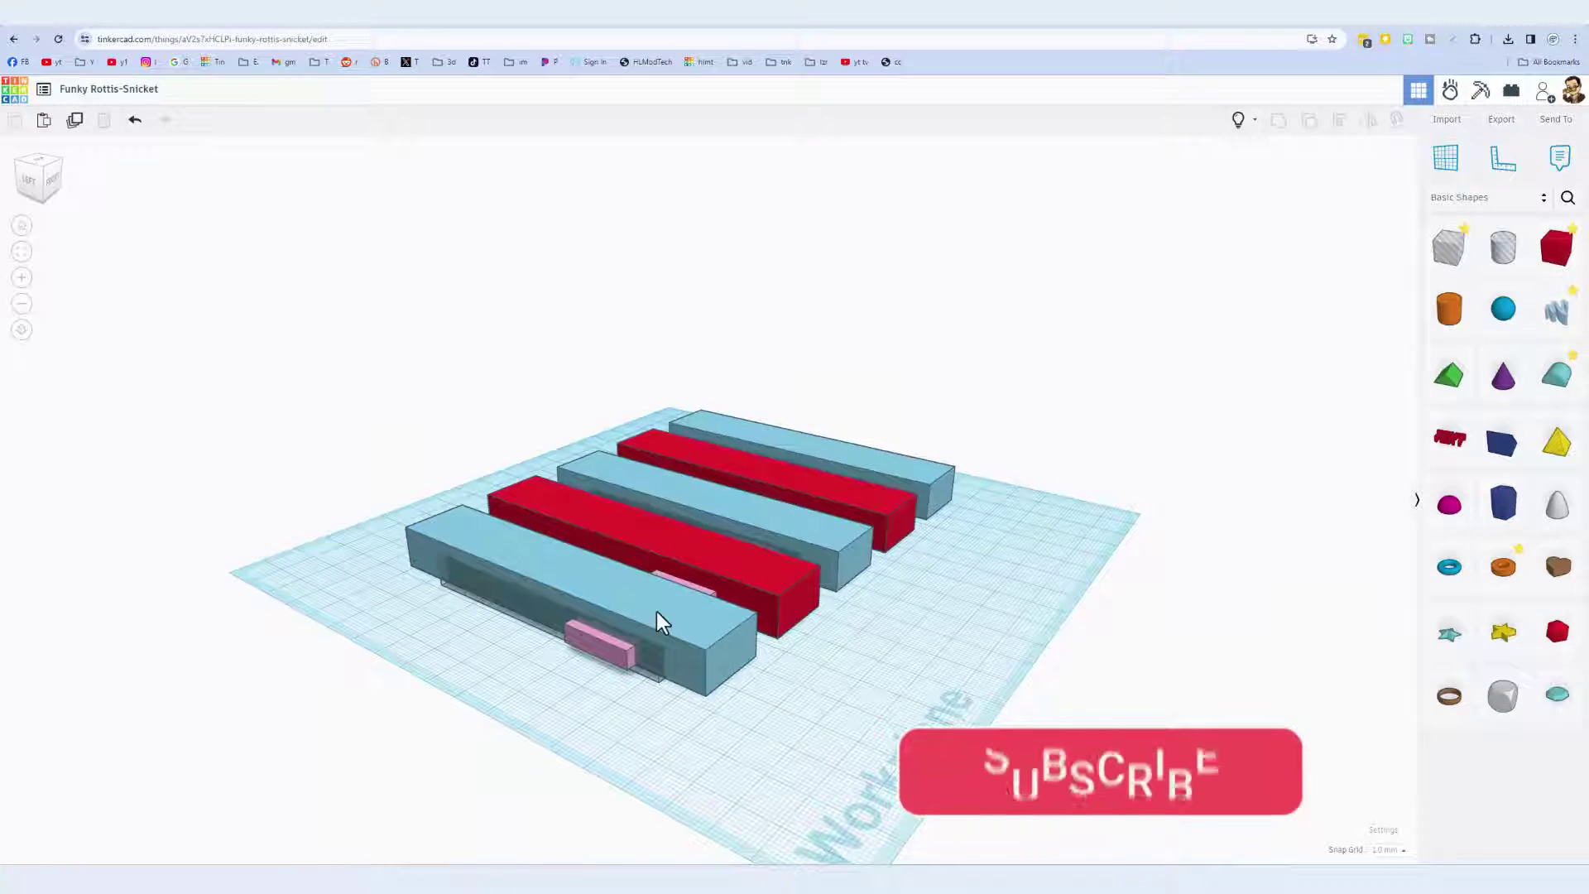
Step: Marquee-select all the blue, red and pink bars and group them with Ctrl+G
mouse_move(635, 593)
right_down()
mouse_move(515, 675)
mouse_move(471, 632)
right_up()
mouse_move(832, 644)
right_down()
mouse_move(923, 603)
mouse_move(840, 559)
mouse_move(924, 627)
mouse_move(932, 672)
mouse_move(679, 556)
right_up()
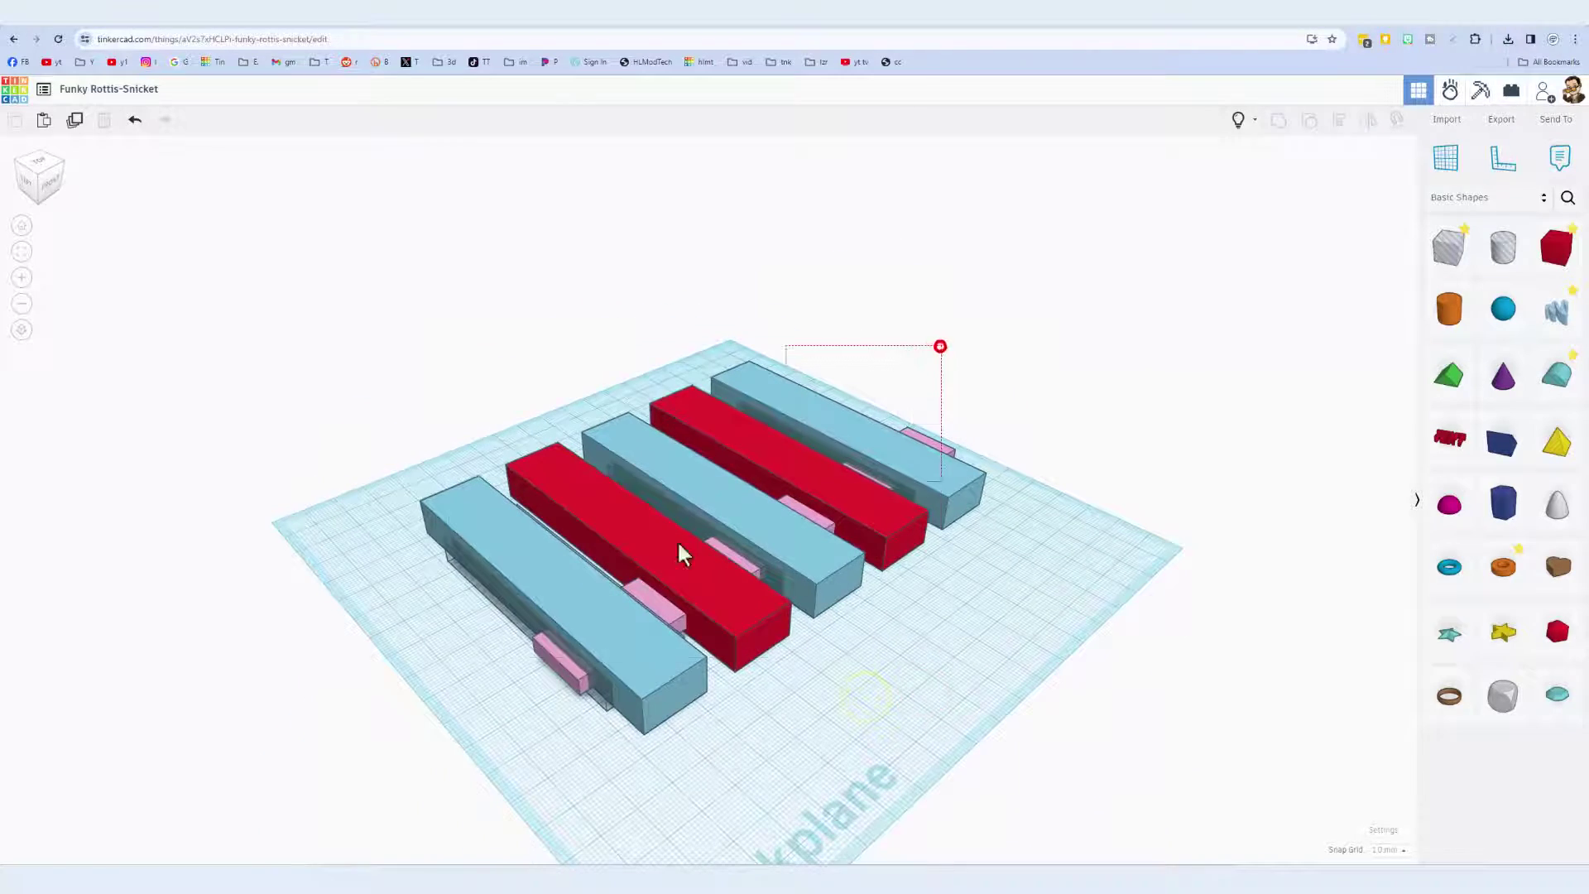
drag(678, 556, 415, 701)
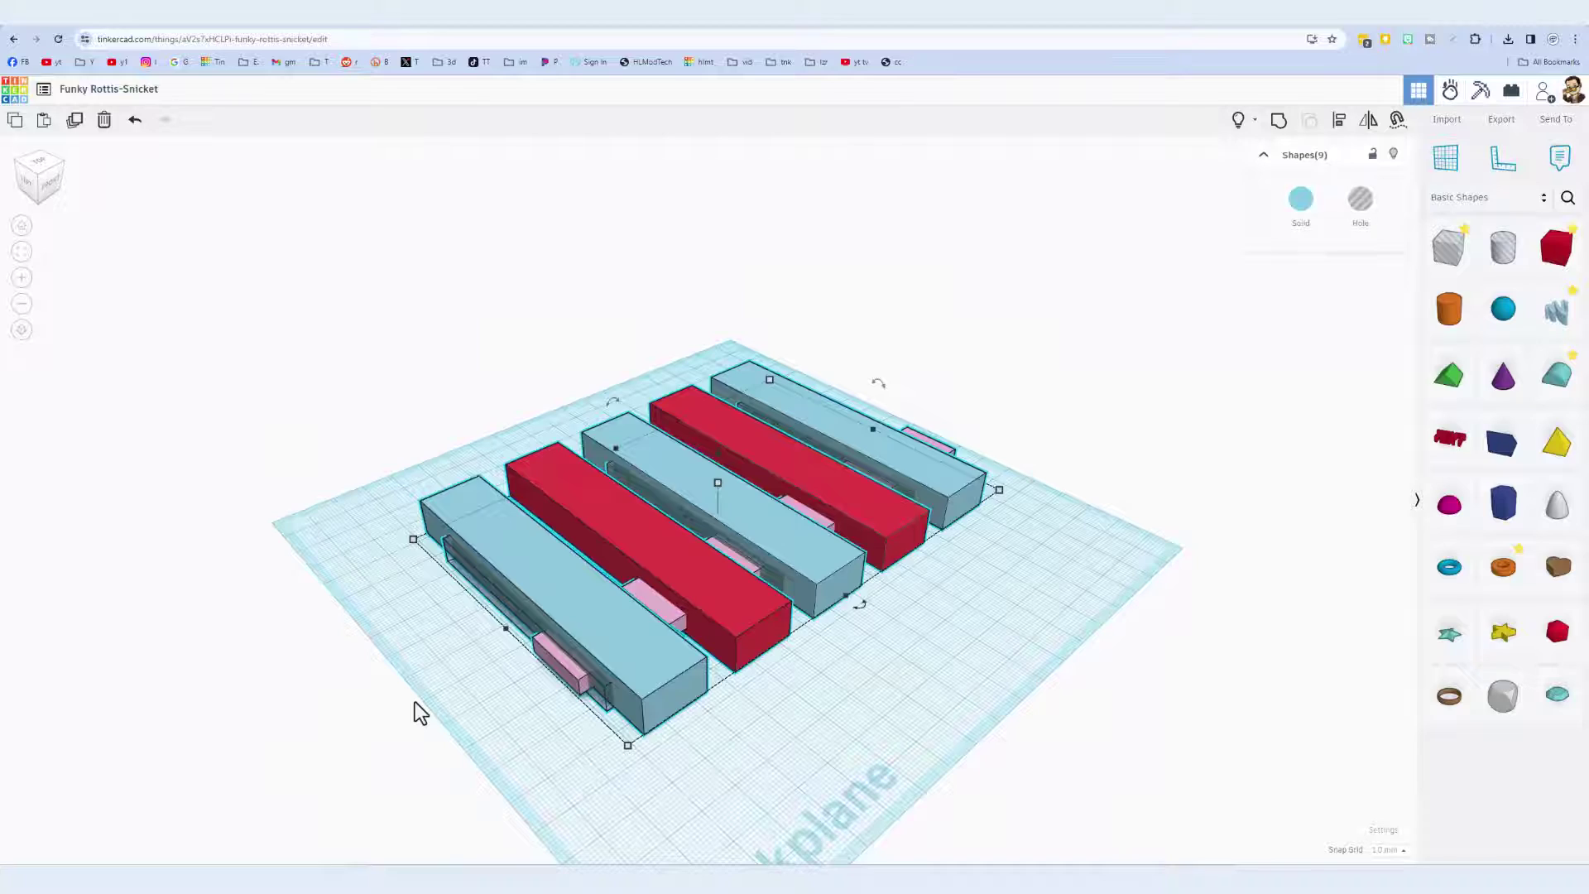
key(ctrl+g)
mouse_move(438, 817)
right_down()
mouse_move(522, 684)
mouse_move(564, 714)
mouse_move(493, 757)
mouse_move(343, 801)
mouse_move(597, 606)
right_up()
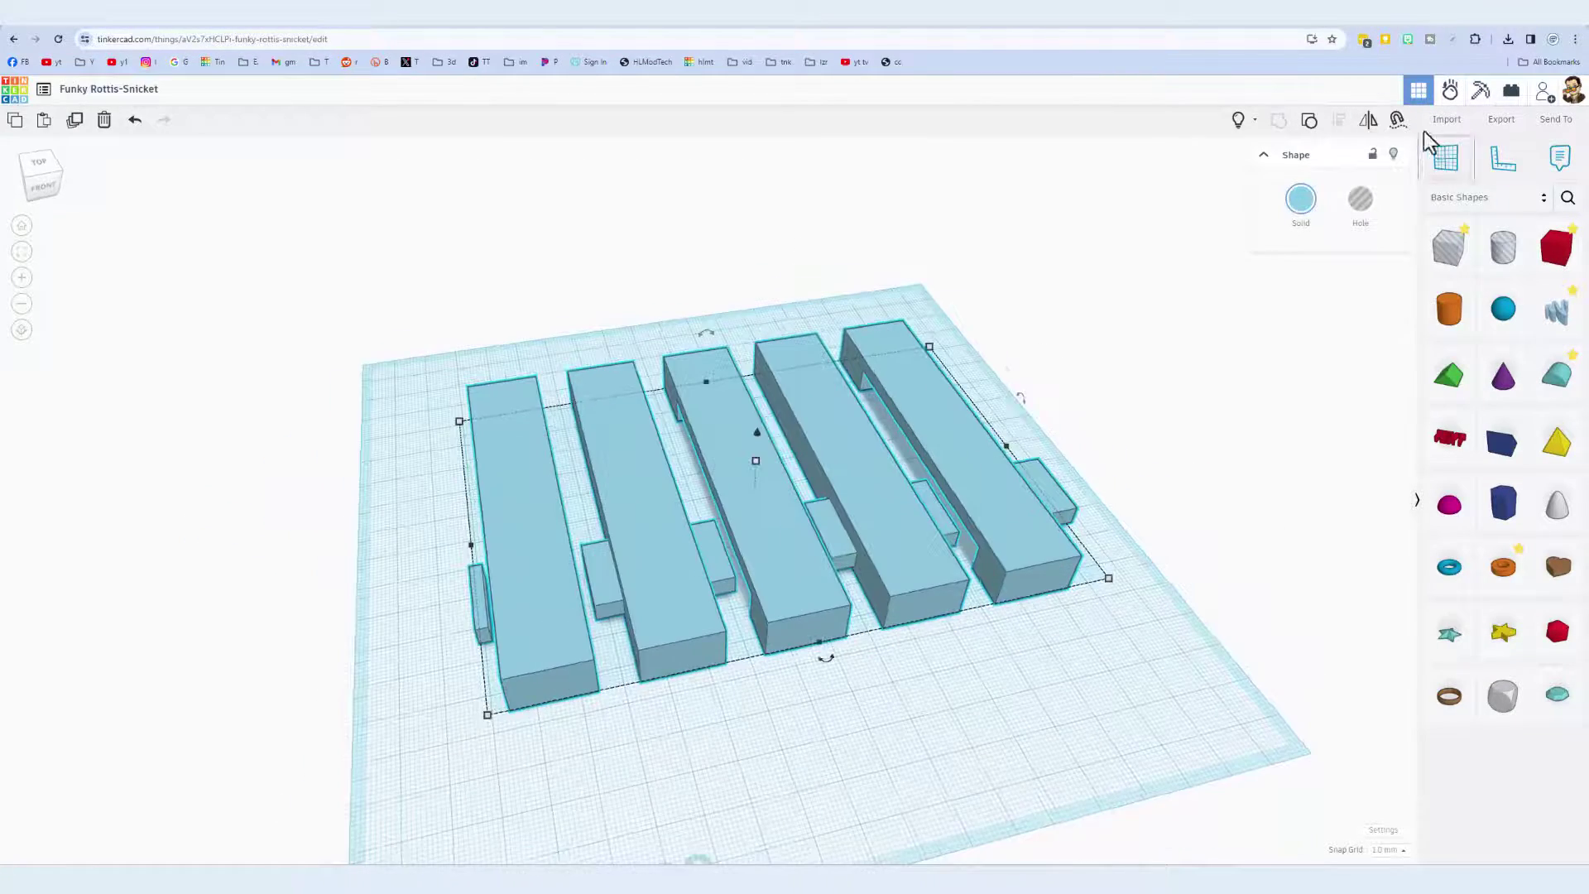
Step: Ungroup the bars and lock the long pink bar in place
click(1311, 122)
click(981, 716)
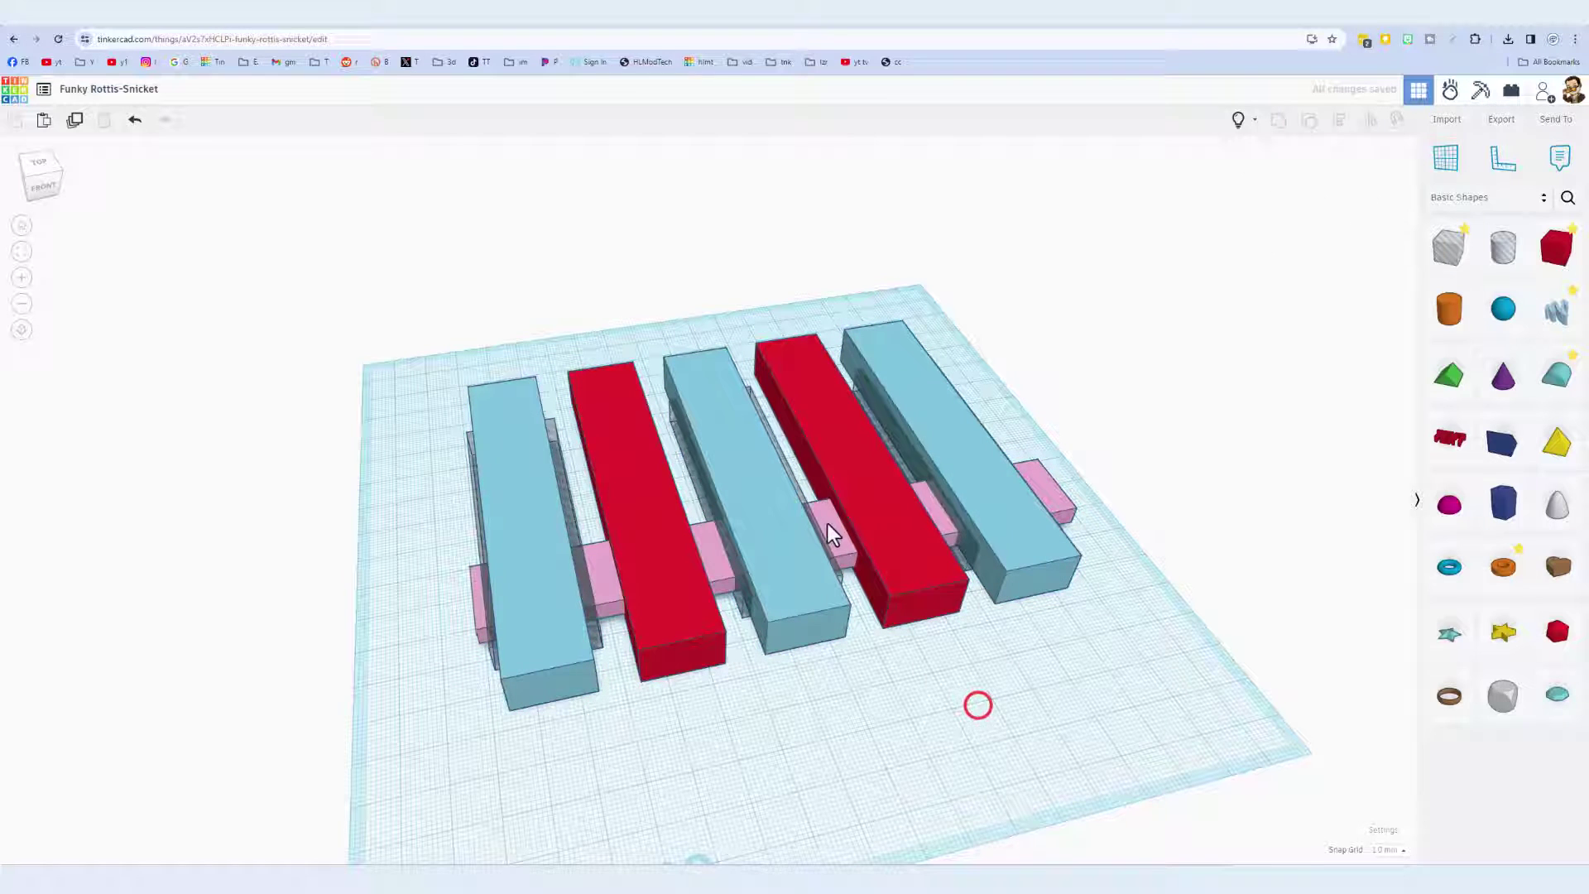
click(828, 523)
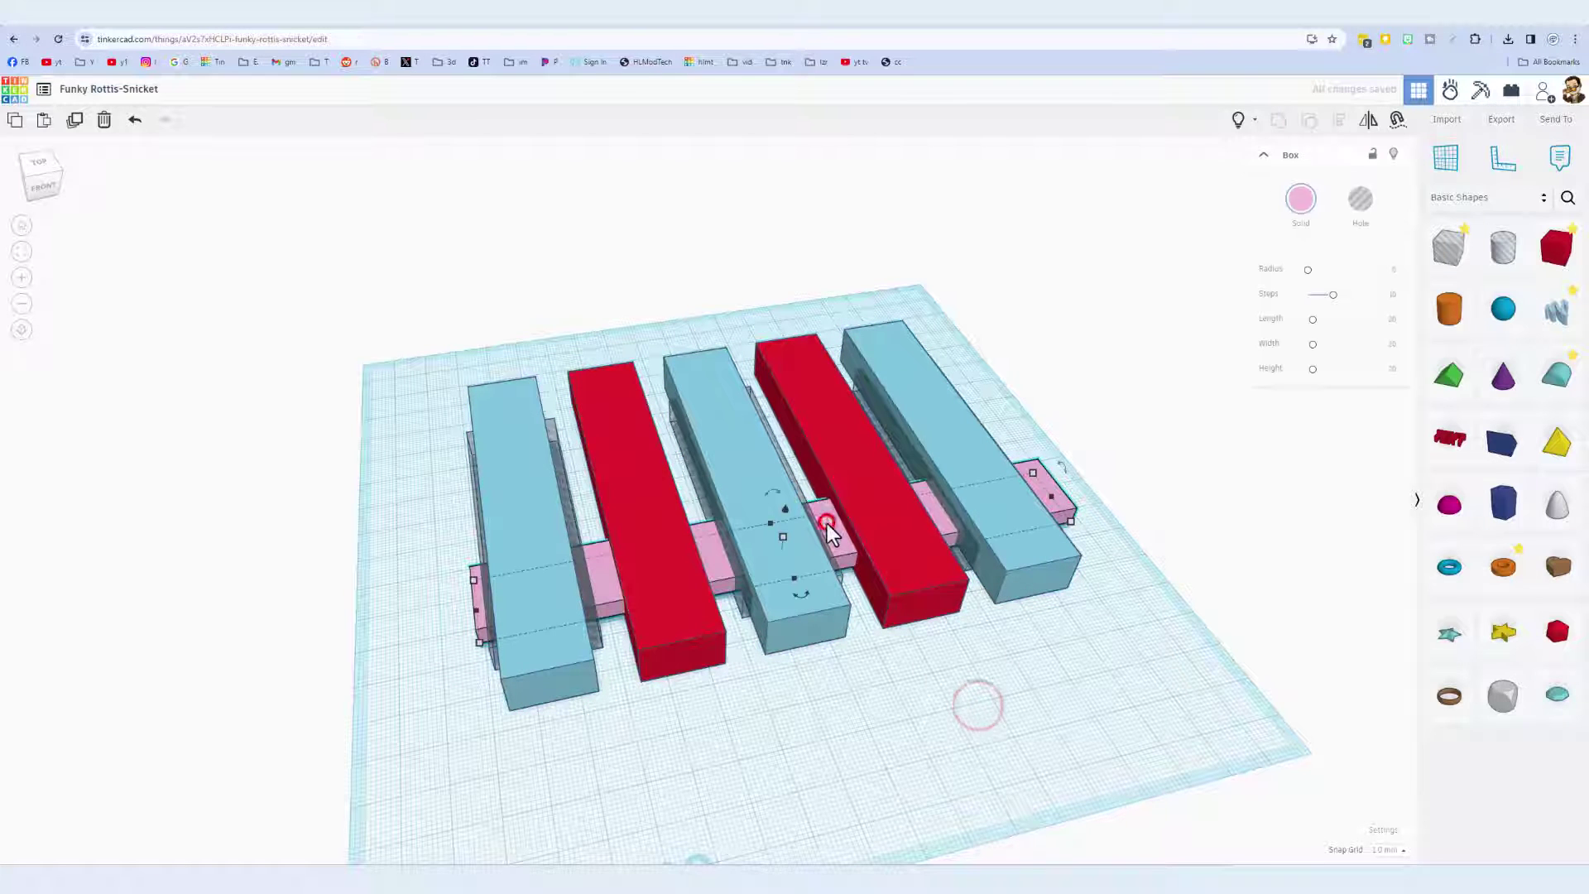
click(1373, 160)
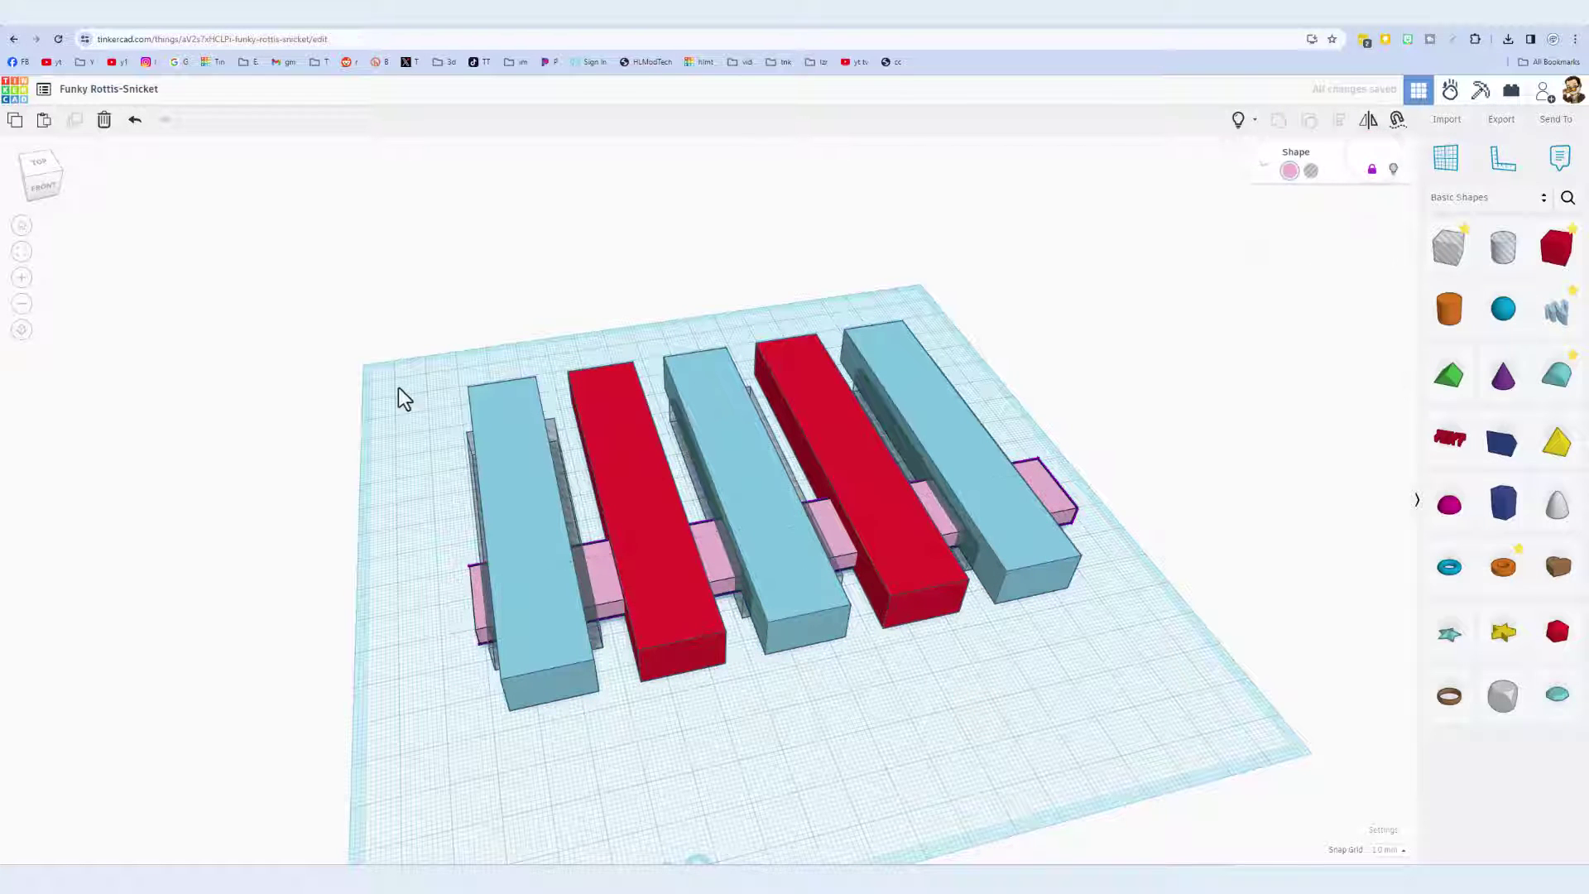
Step: Group all the blue and red bars around the locked pink bar
drag(841, 700, 1029, 714)
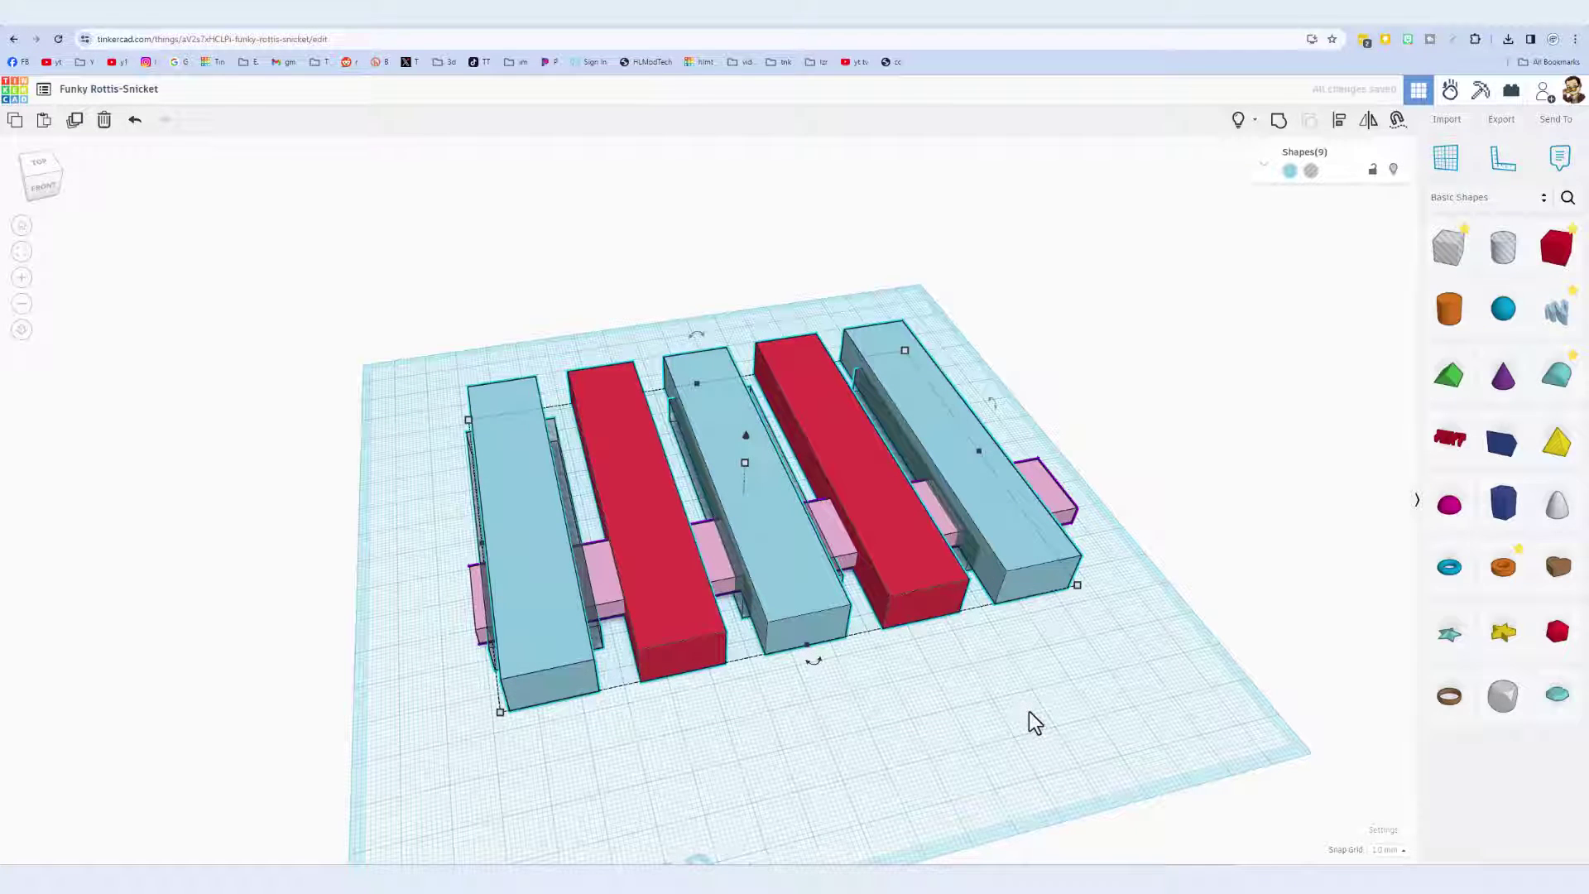
key(ctrl+g)
mouse_move(582, 741)
right_down()
mouse_move(850, 659)
mouse_move(690, 583)
mouse_move(477, 592)
mouse_move(413, 560)
mouse_move(506, 608)
mouse_move(657, 543)
mouse_move(951, 656)
mouse_move(989, 638)
mouse_move(717, 537)
right_up()
Step: Set the group's colour to Multicolor so the red and blue bars show again
click(1289, 174)
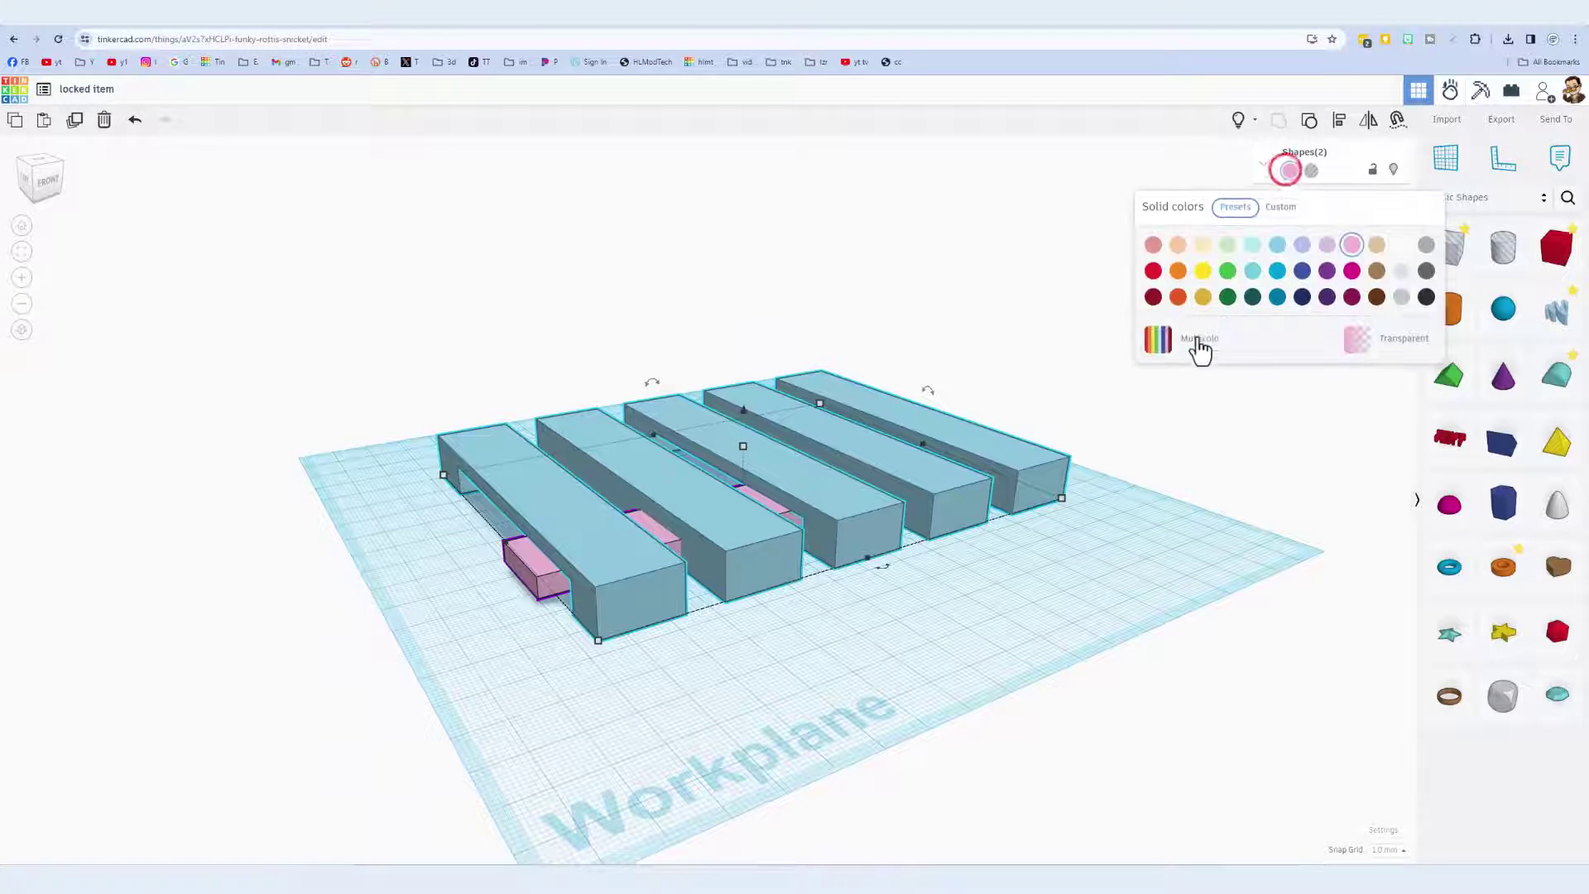
click(1190, 343)
click(780, 722)
mouse_move(780, 720)
right_down()
mouse_move(604, 520)
mouse_move(382, 601)
mouse_move(459, 600)
right_up()
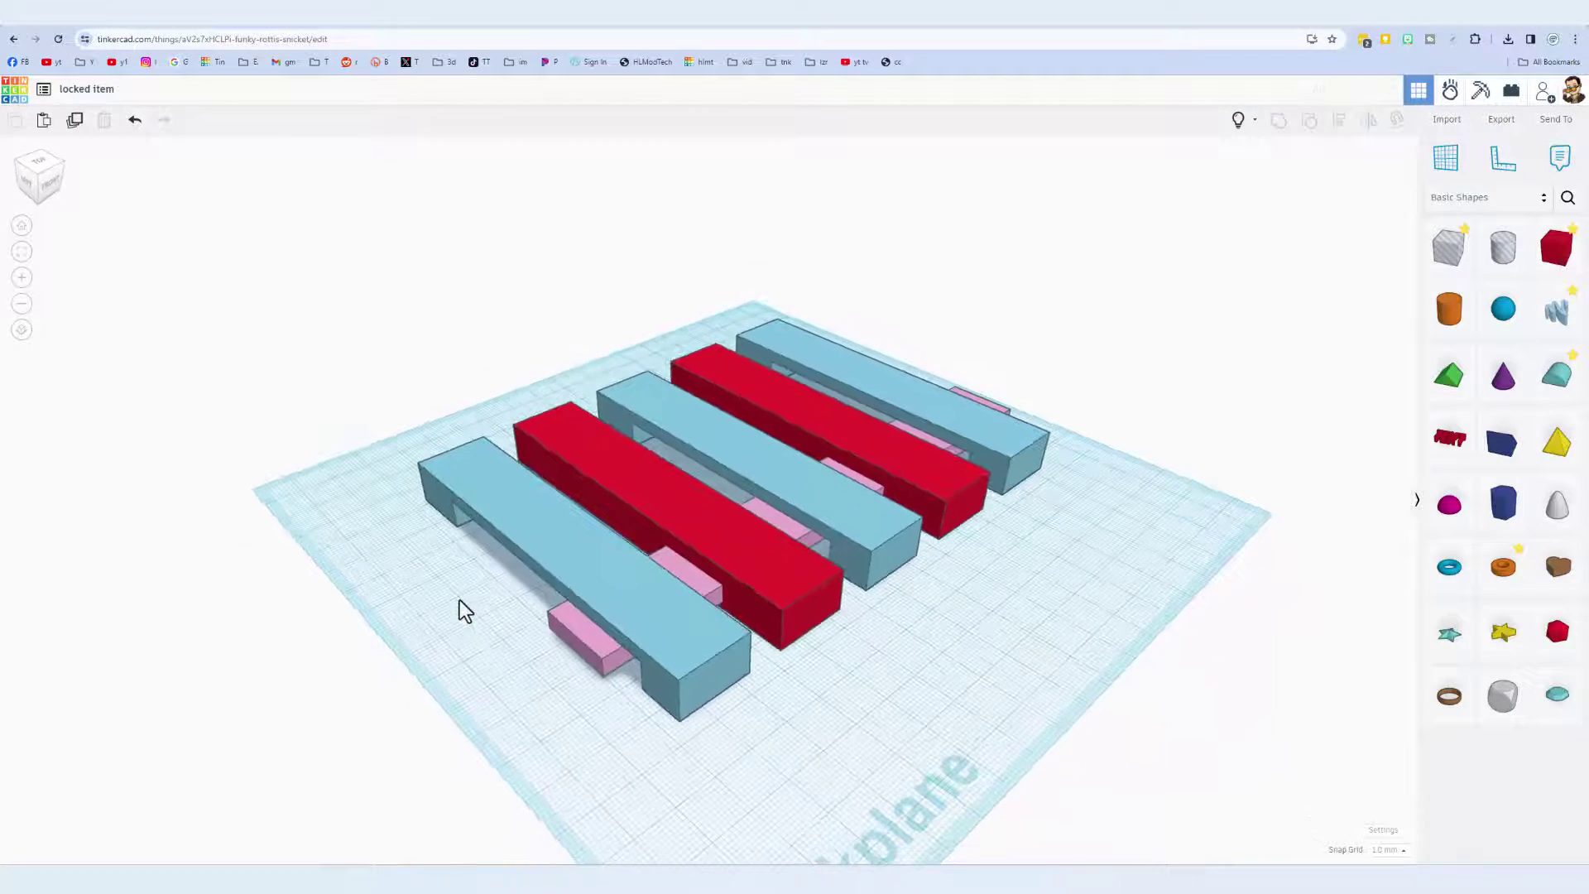
click(676, 566)
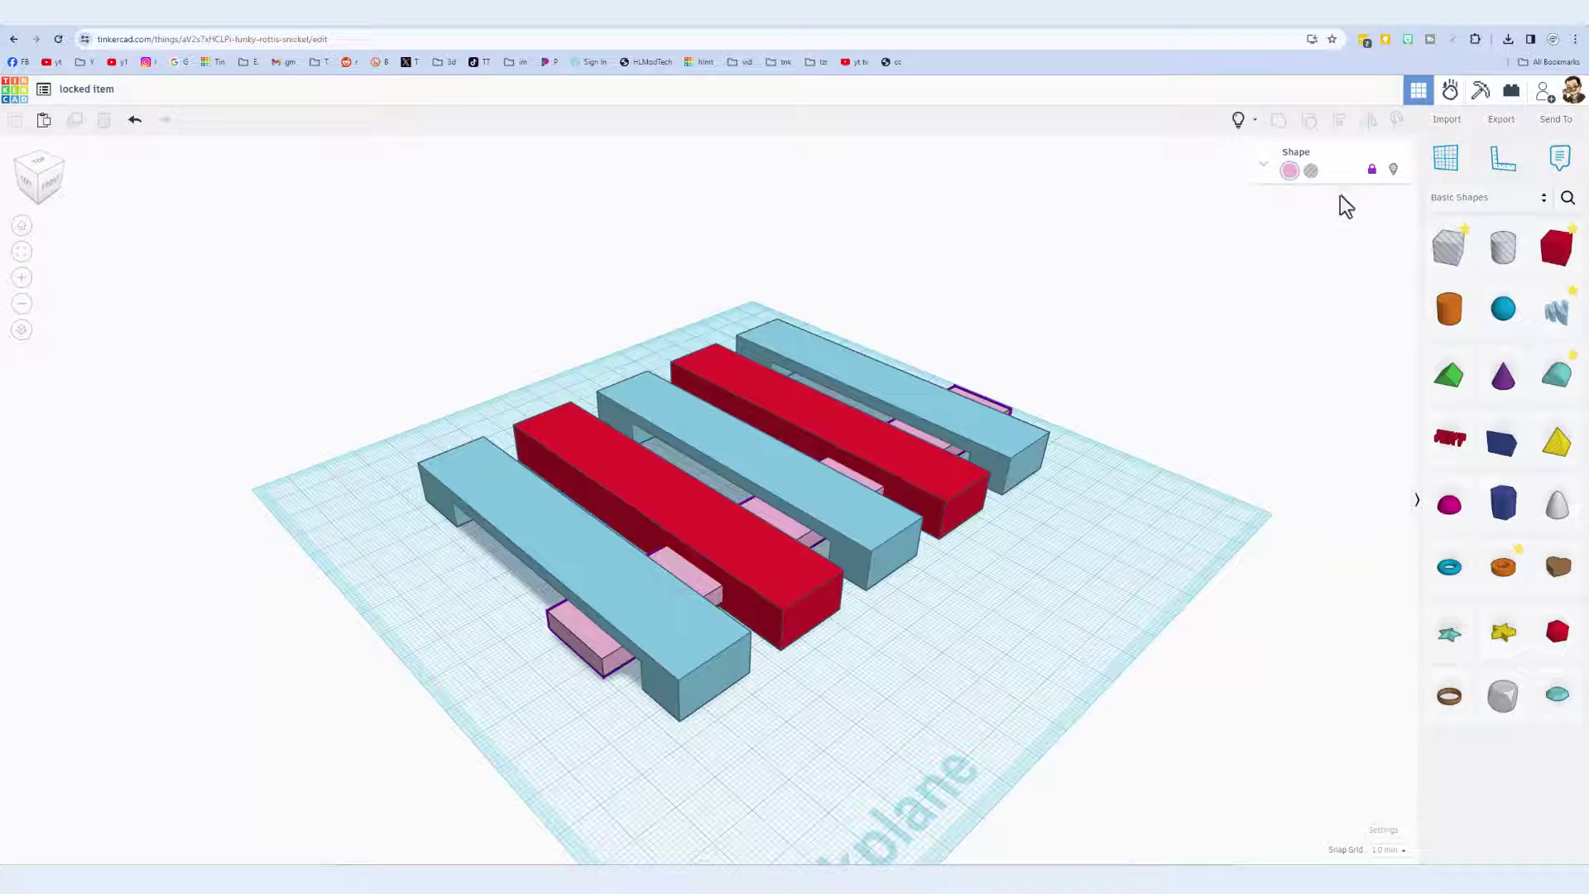
mouse_move(988, 650)
right_down()
mouse_move(557, 531)
mouse_move(656, 485)
mouse_move(474, 634)
mouse_move(428, 626)
right_up()
Step: Align the three slotted blue bars to the front bar with the Align tool (L)
click(557, 528)
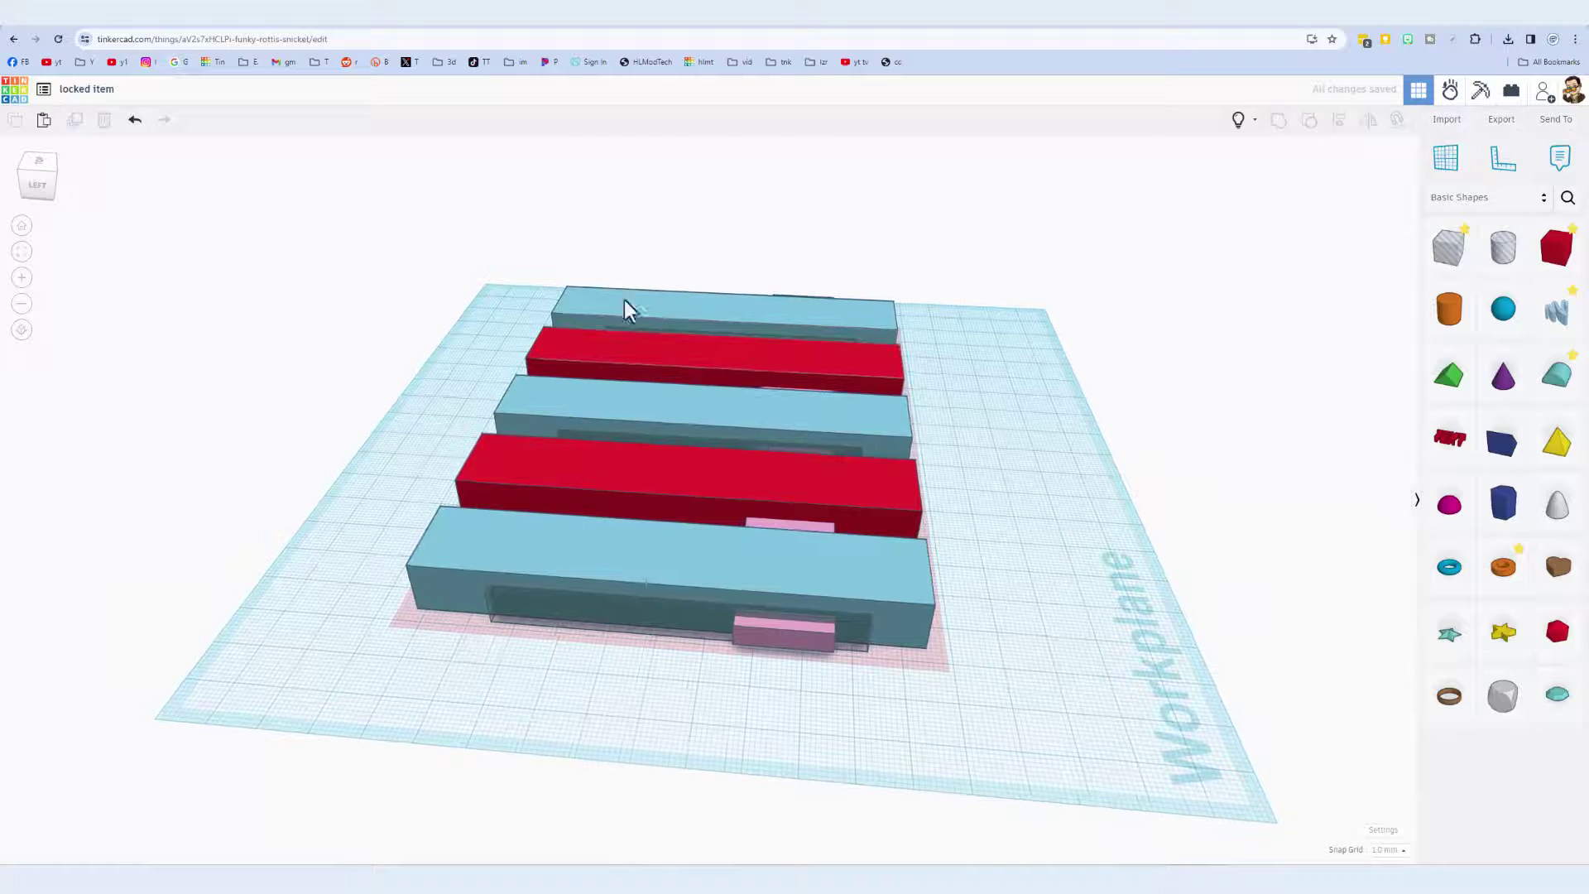
drag(594, 656, 592, 666)
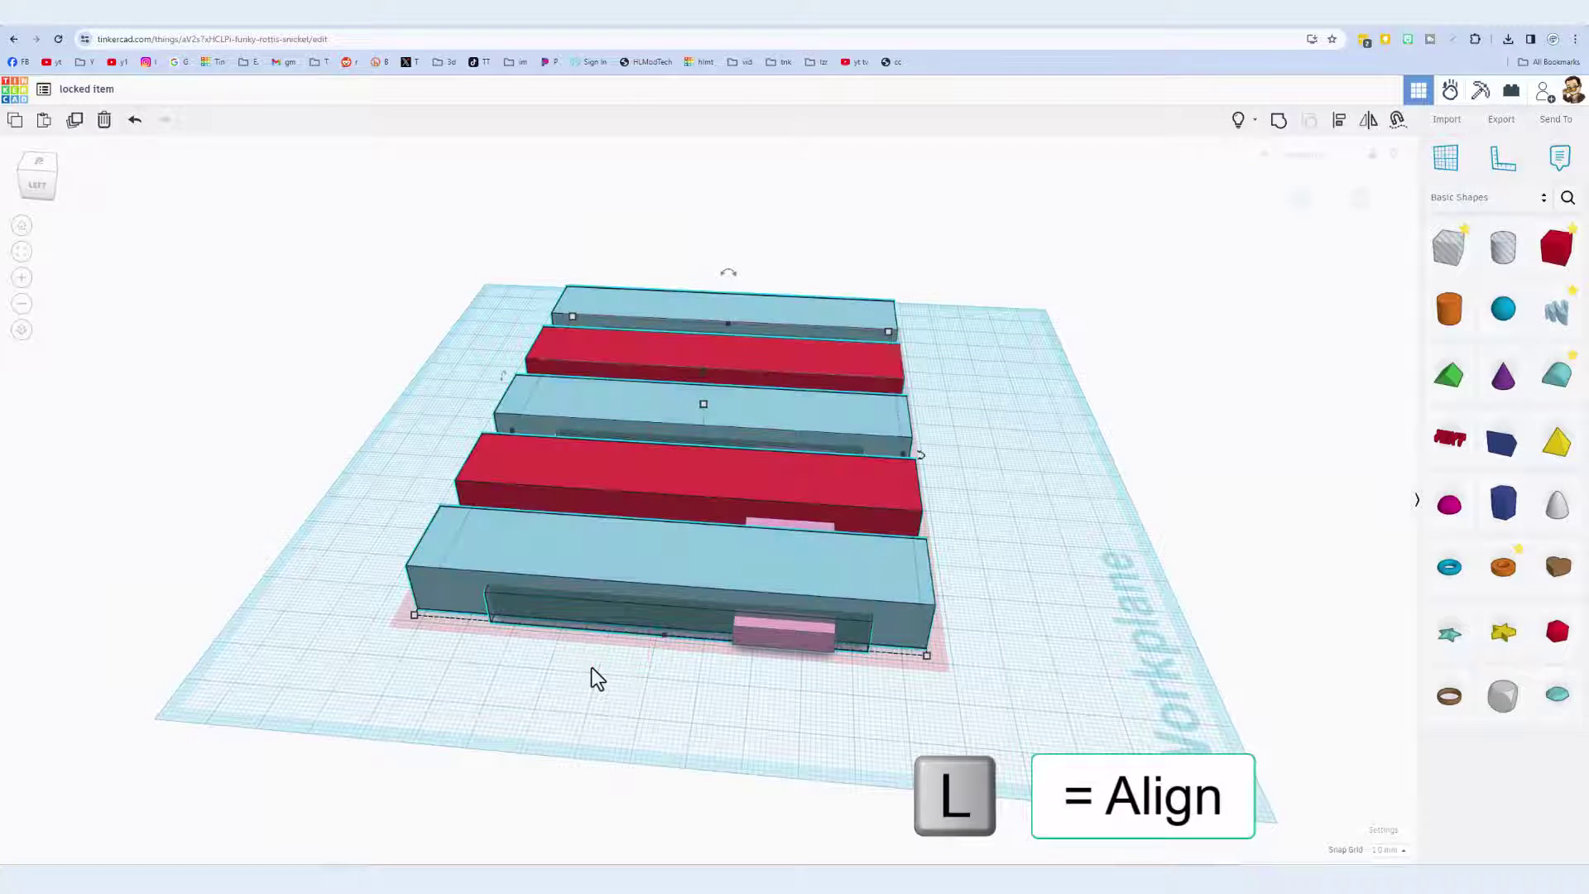
key(l)
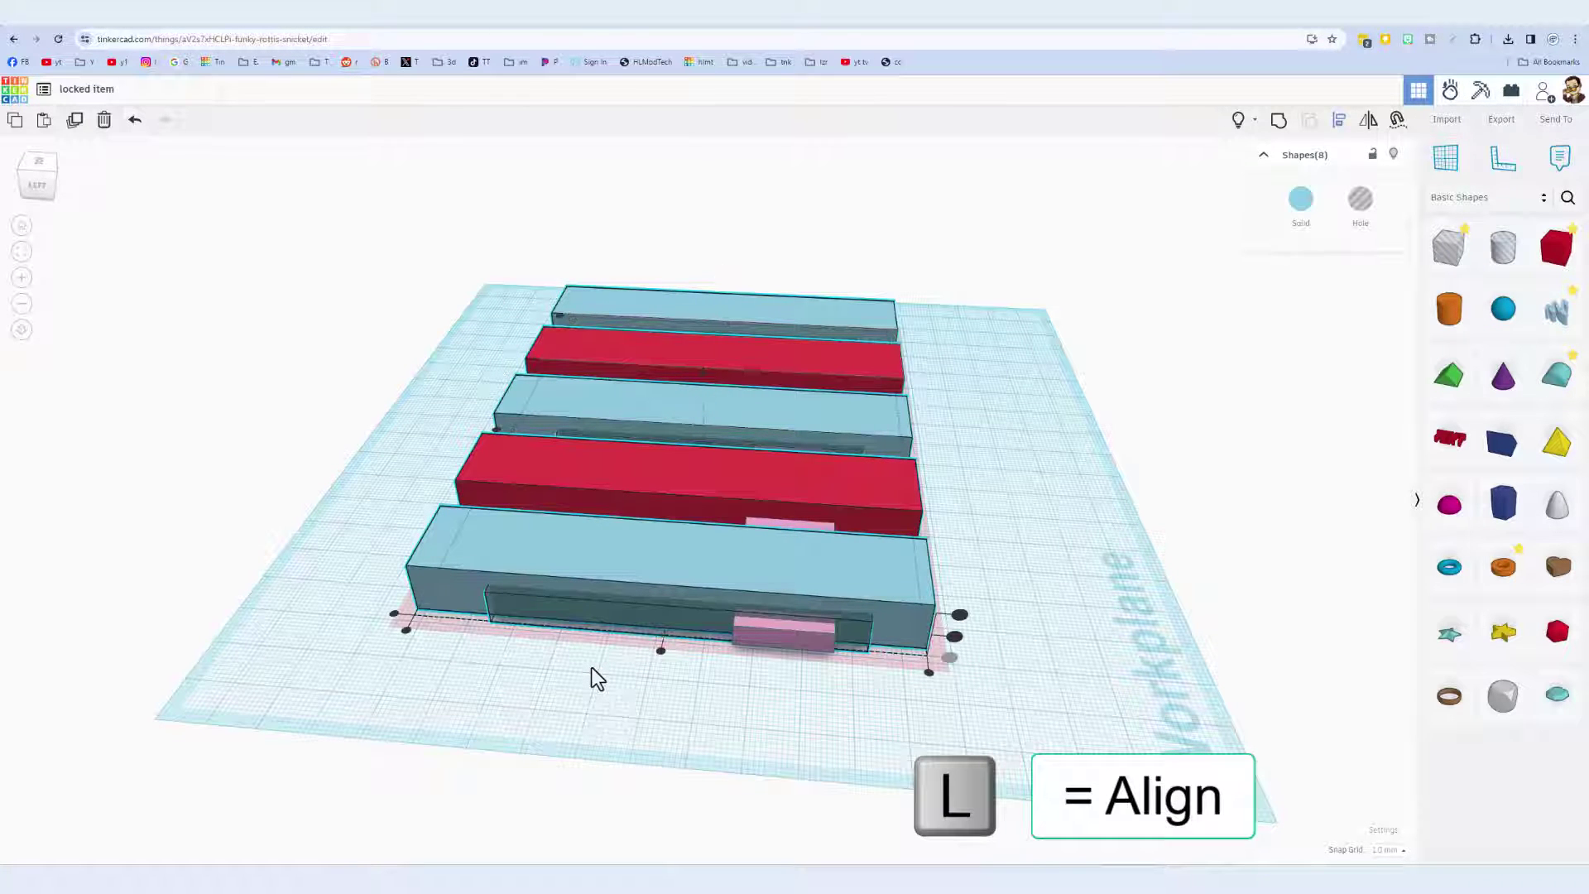
click(846, 574)
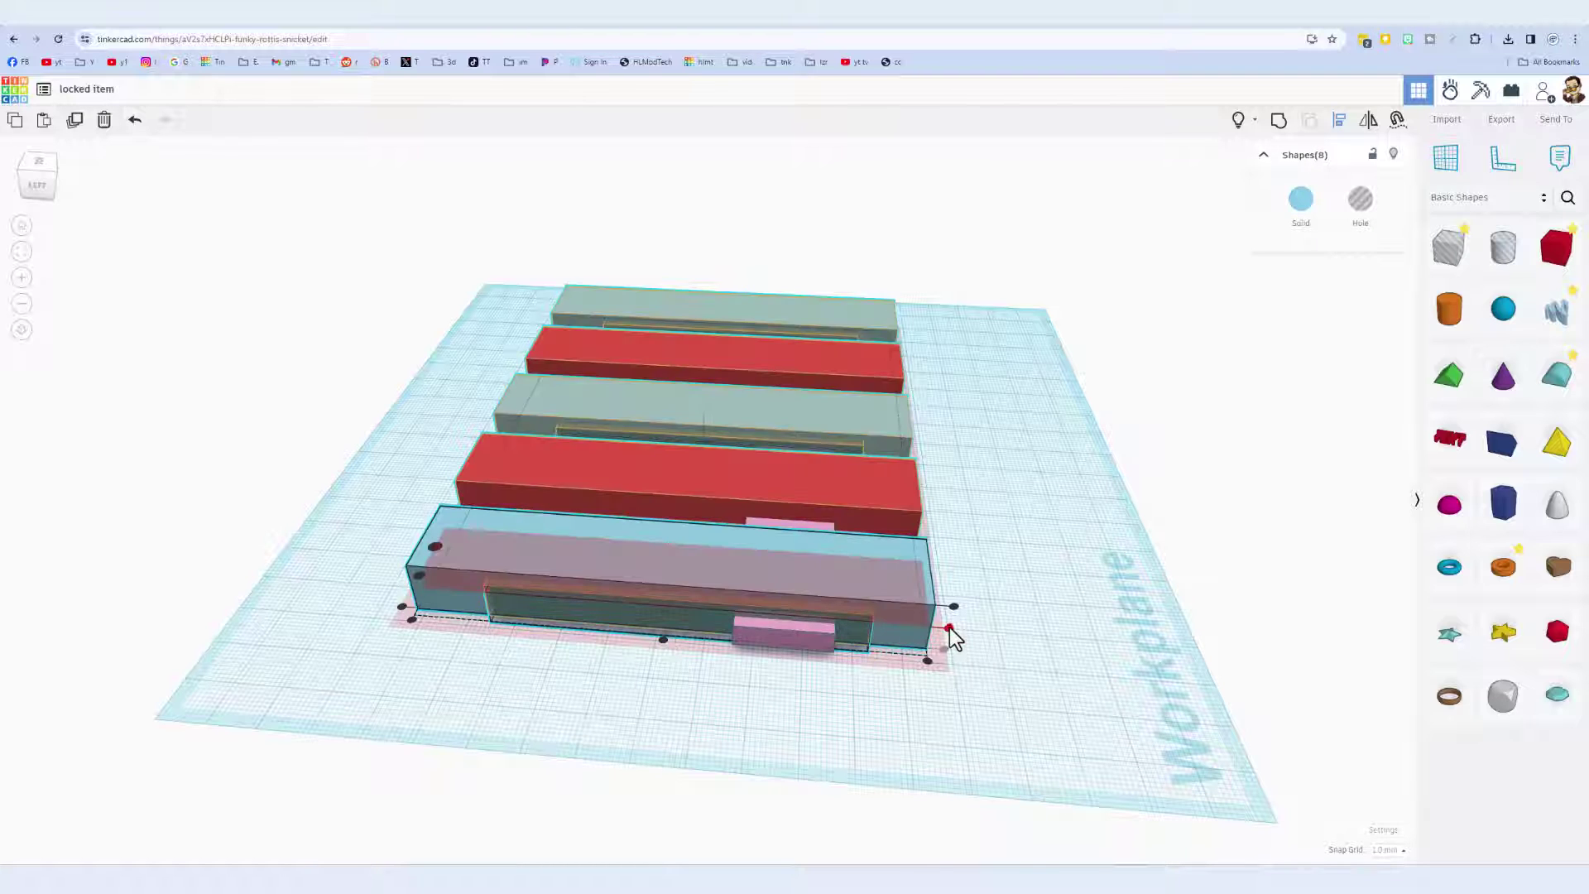
click(947, 628)
click(1030, 527)
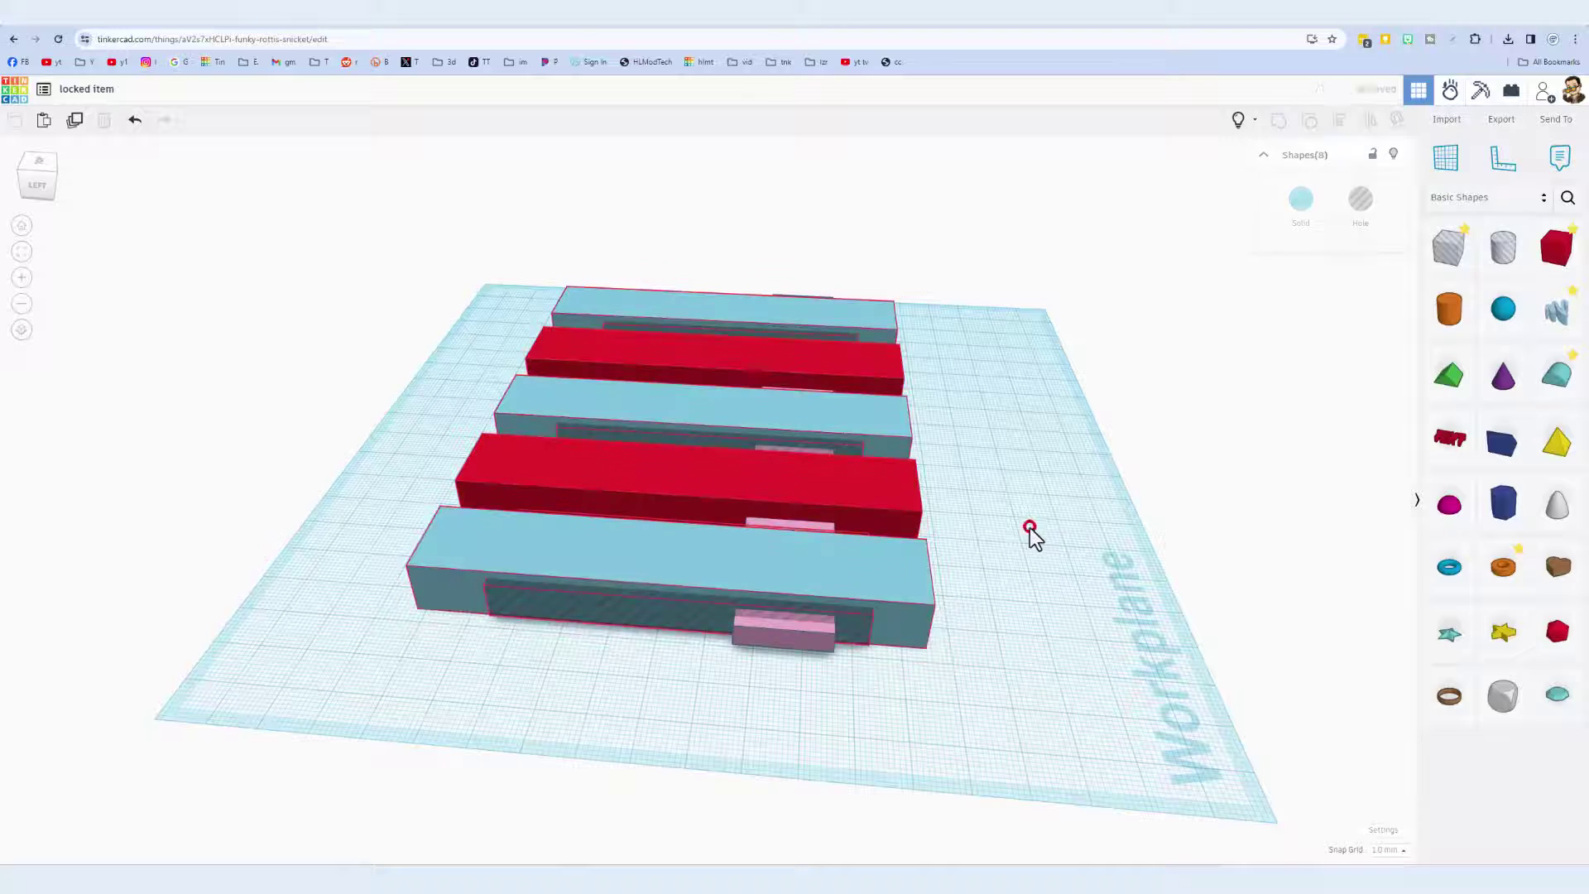
mouse_move(1090, 551)
right_down()
mouse_move(981, 471)
mouse_move(569, 623)
right_up()
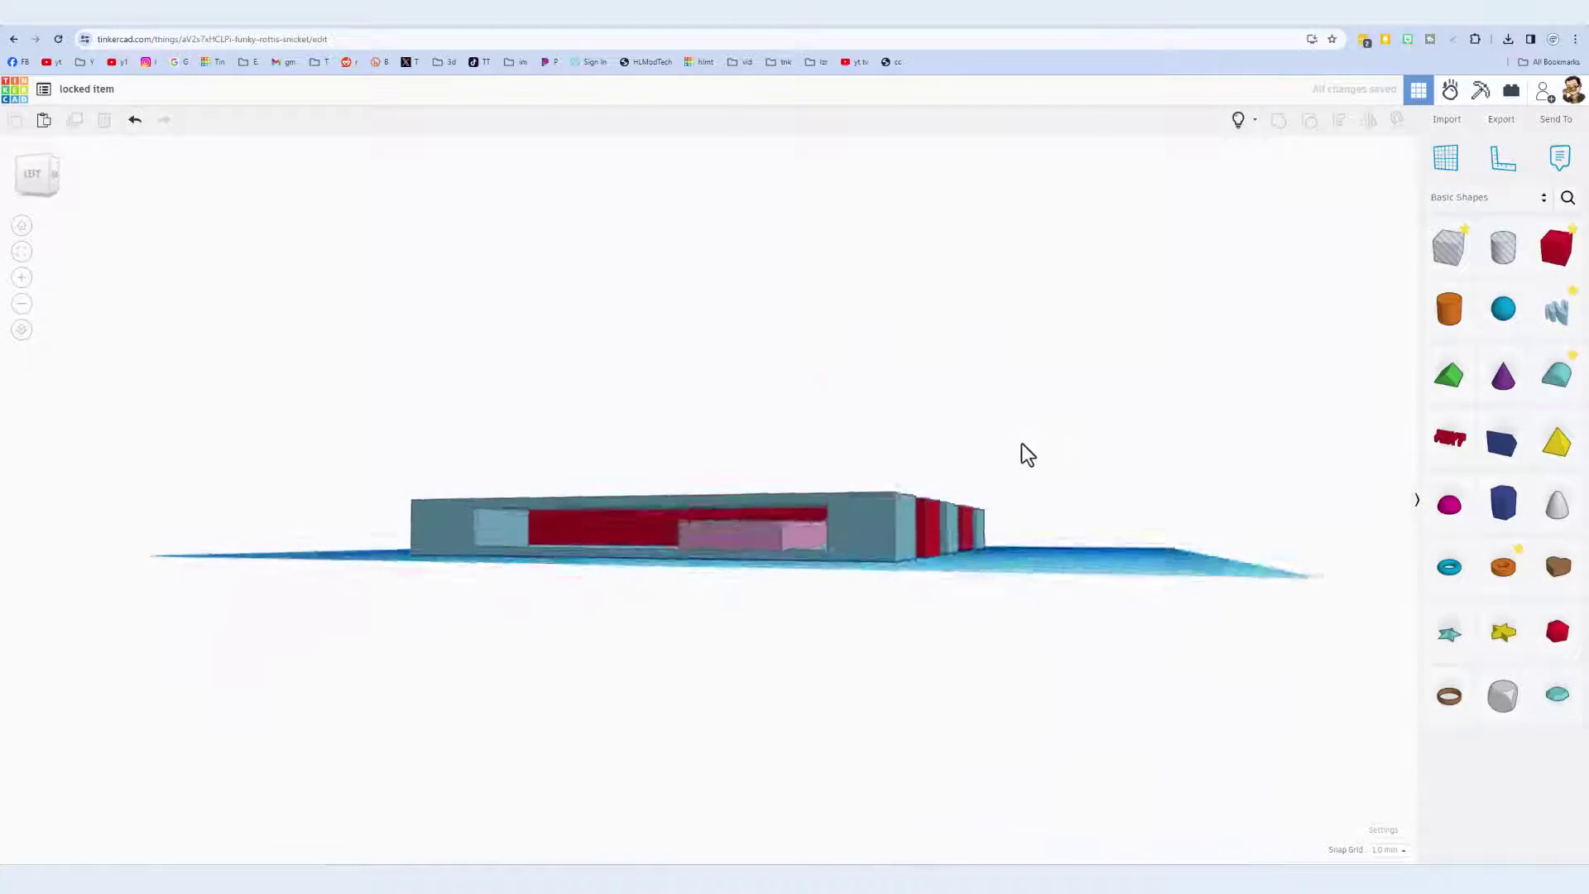
mouse_move(1056, 467)
right_down()
mouse_move(847, 532)
mouse_move(598, 490)
mouse_move(666, 531)
mouse_move(873, 555)
mouse_move(1136, 461)
right_up()
click(1088, 591)
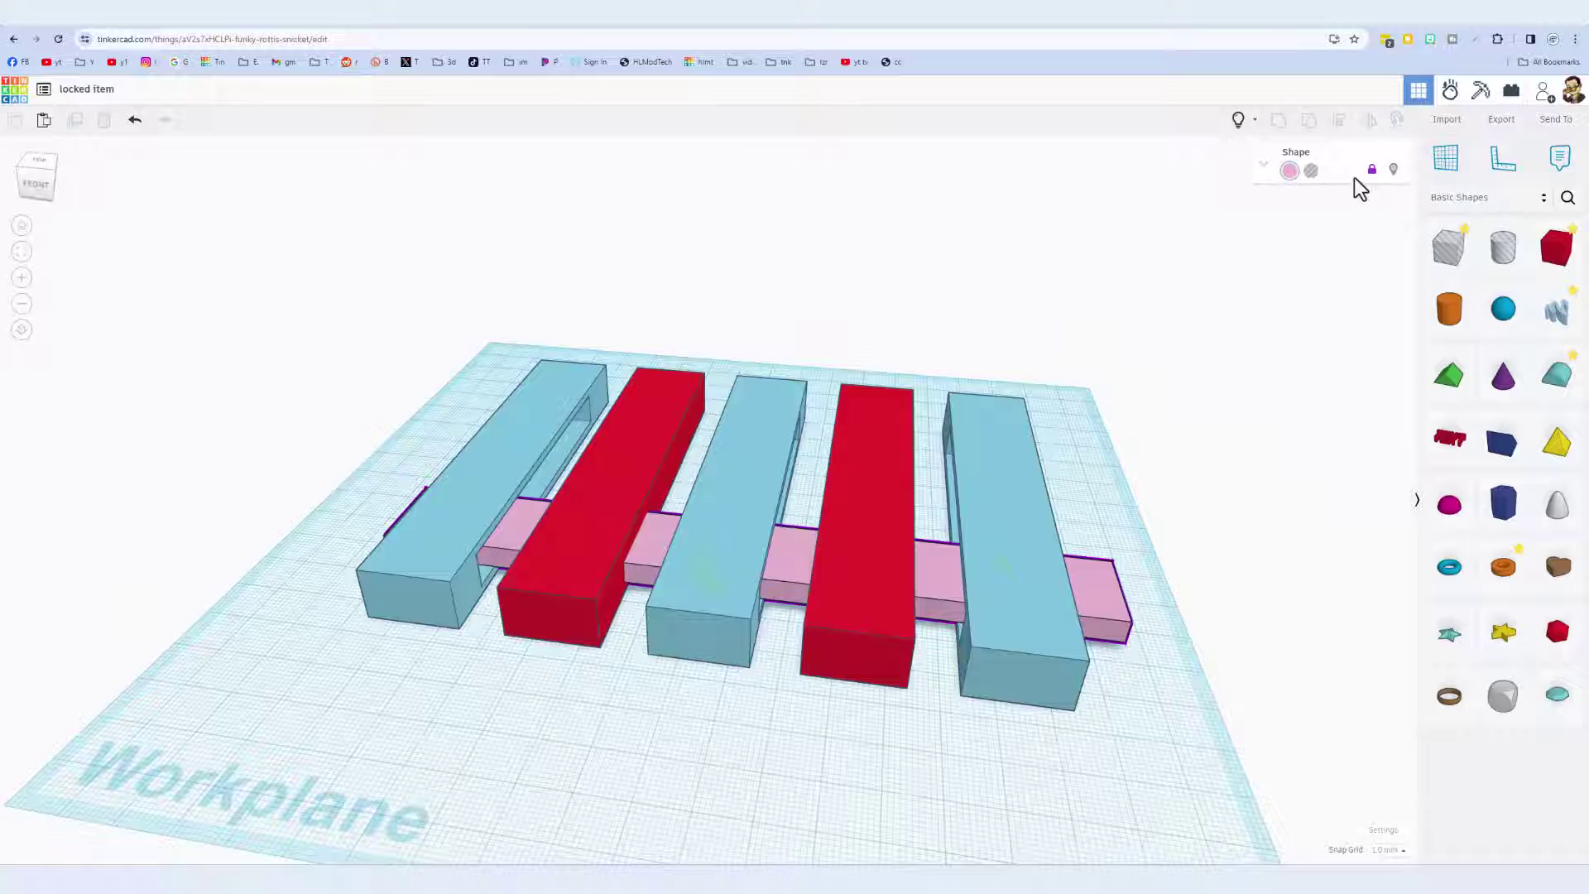
mouse_move(866, 574)
right_down()
mouse_move(939, 625)
mouse_move(900, 583)
mouse_move(962, 608)
mouse_move(955, 665)
mouse_move(865, 694)
mouse_move(801, 656)
right_up()
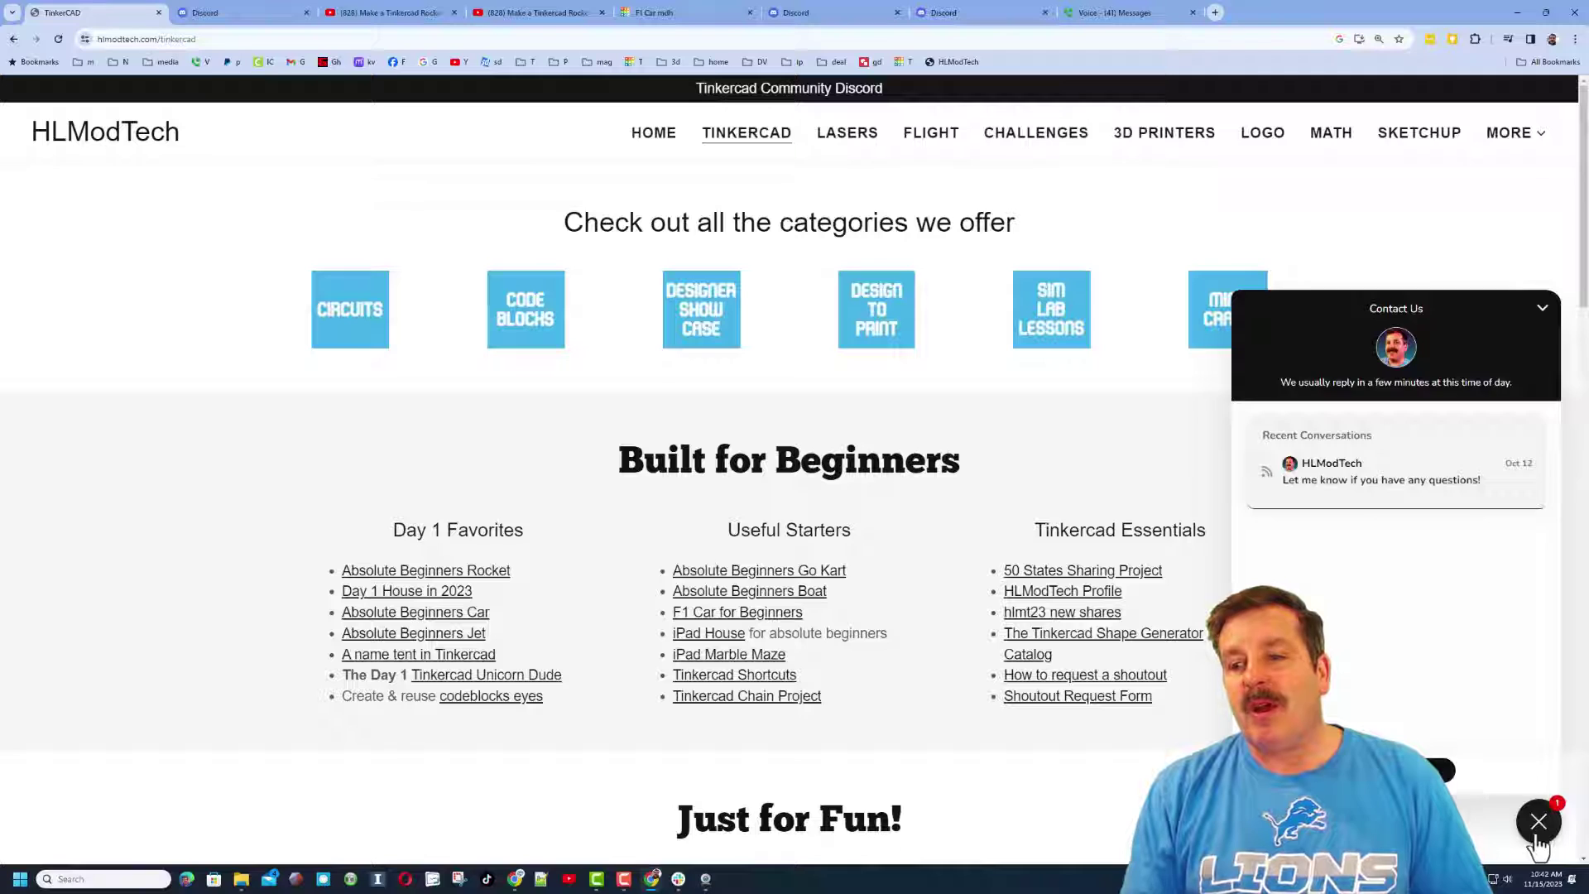
click(1535, 819)
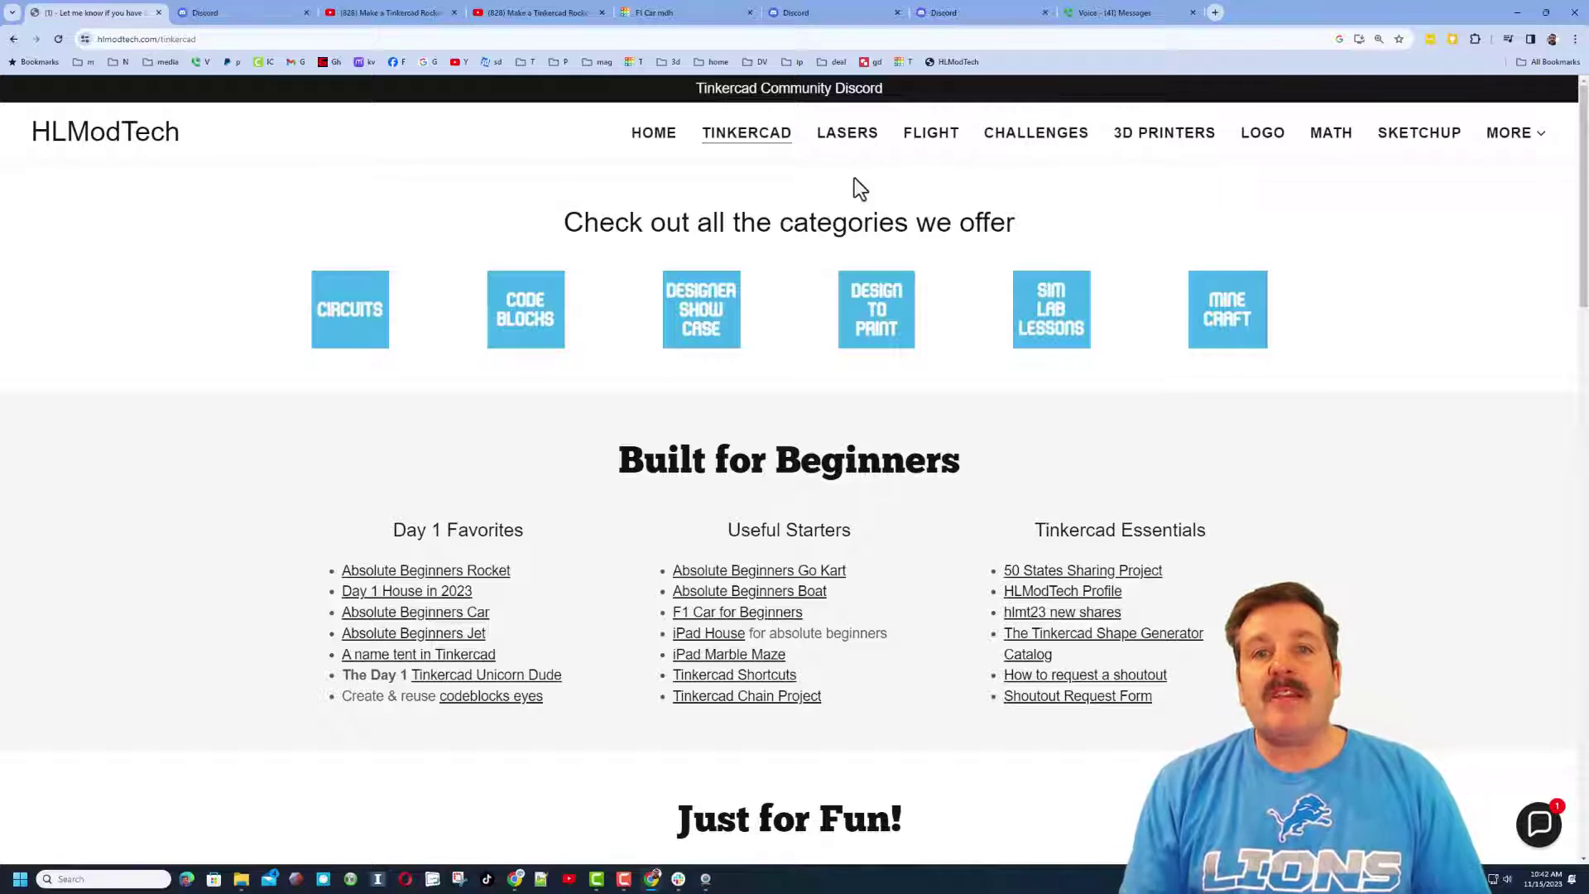
click(783, 97)
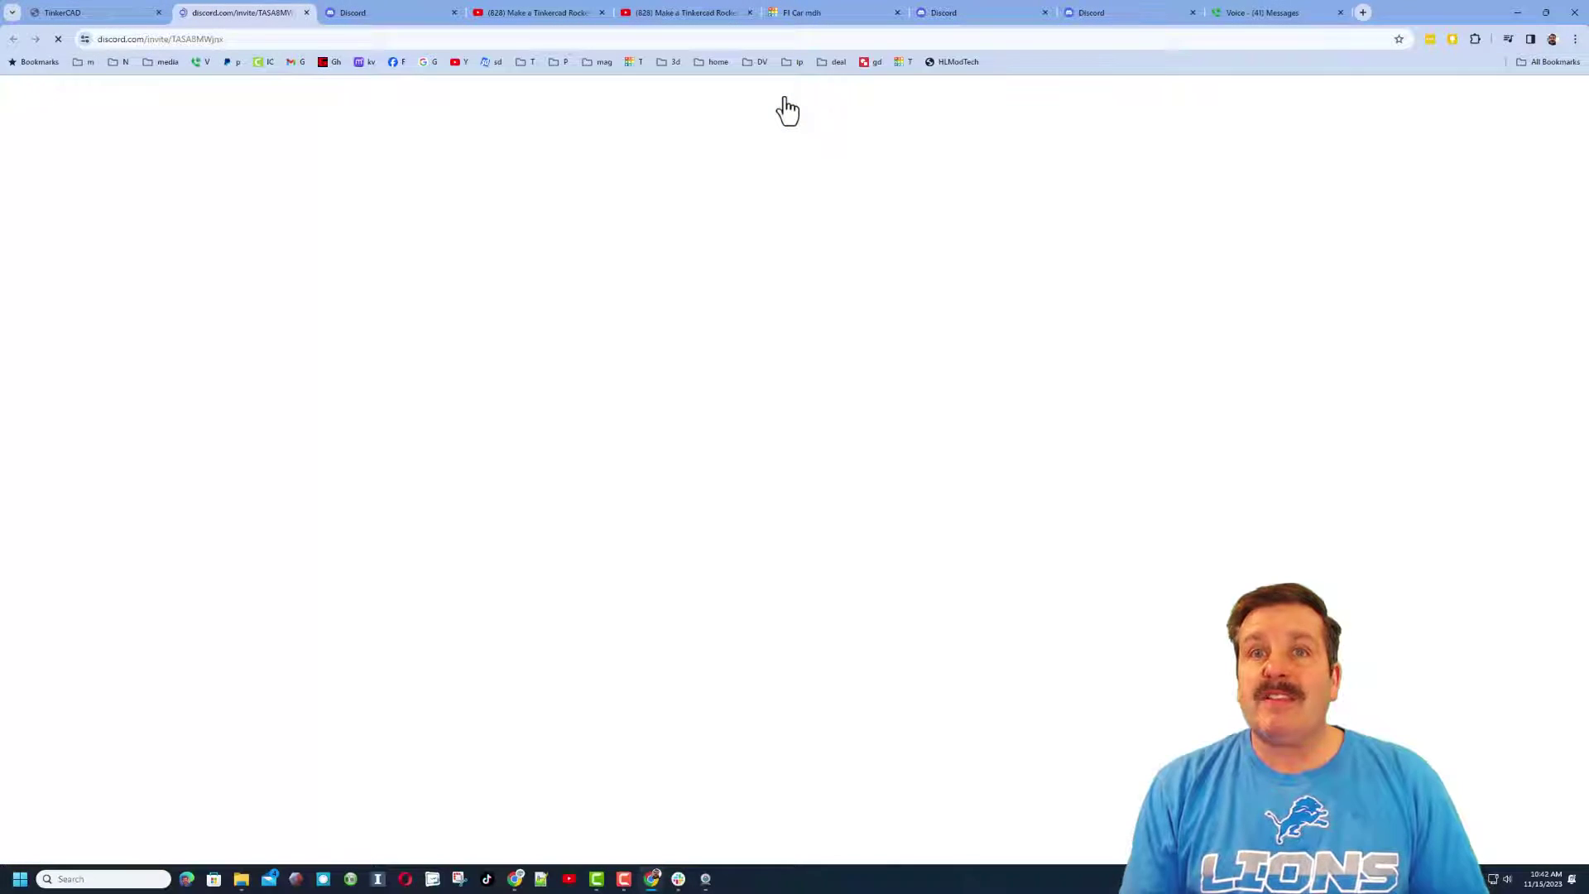